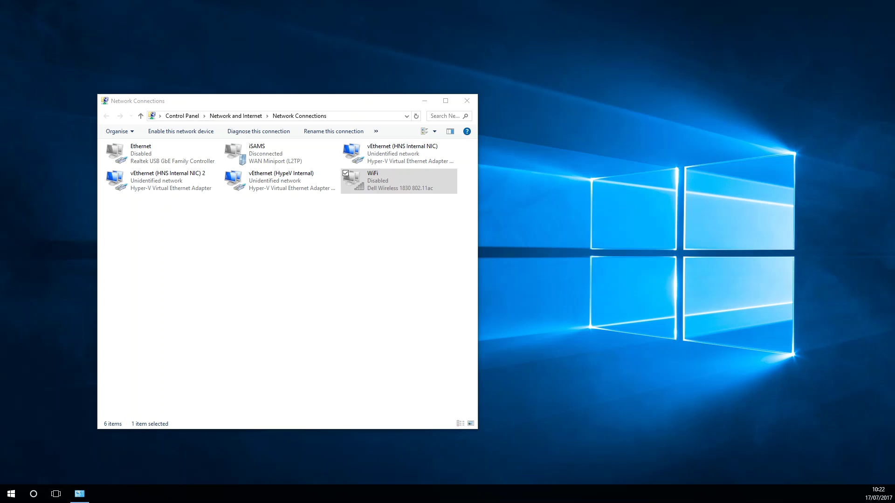
Enable the Ethernet adapter in Network Connections.
right_click(148, 154)
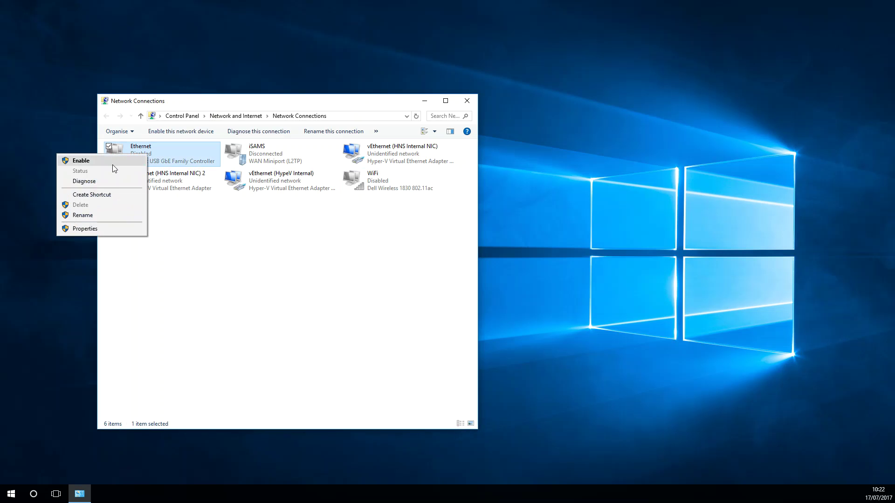
left_click(81, 161)
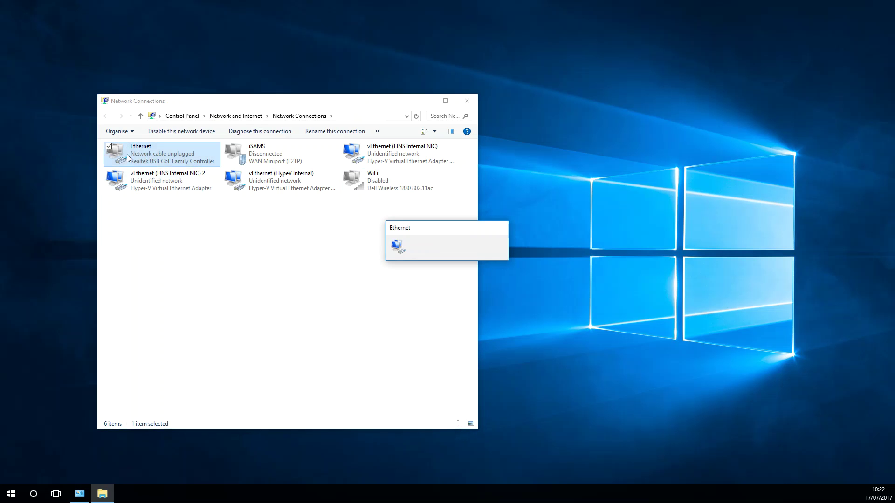
right_click(139, 155)
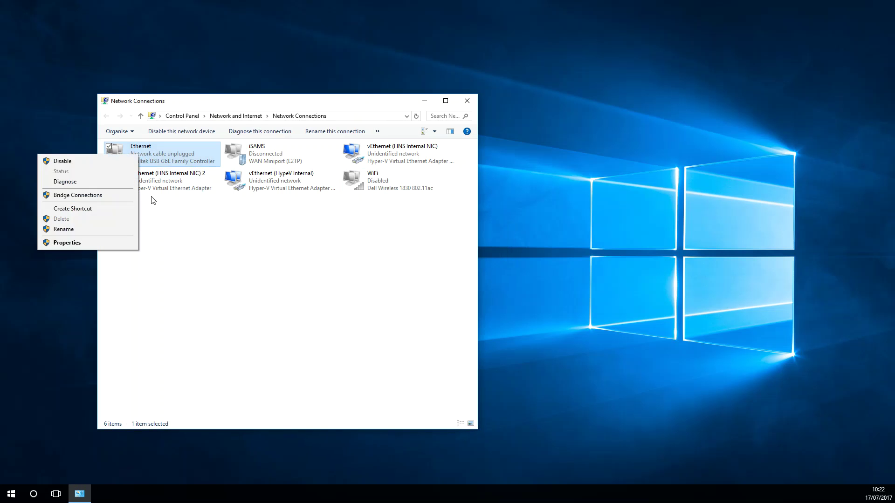
left_click(268, 277)
Give Ethernet's IPv4 the static address 192.168.1.10 with mask 255.255.255.0.
right_click(157, 168)
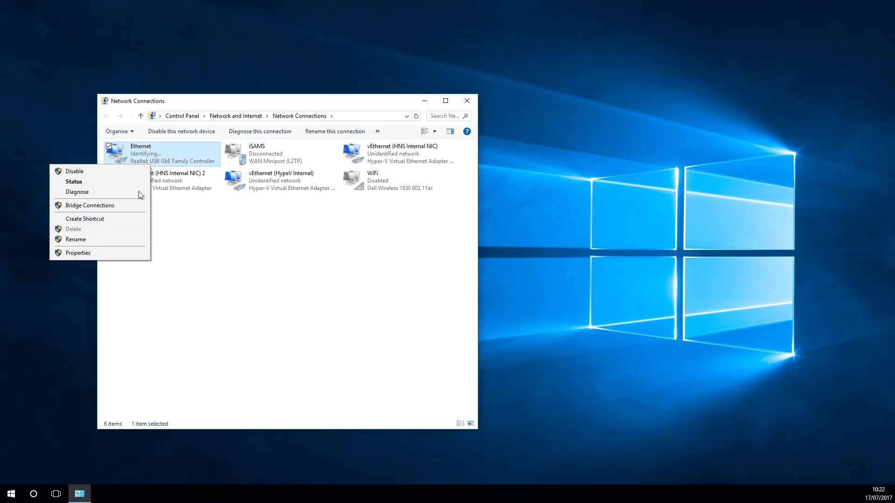
left_click(105, 257)
scroll(214, 245, "down", 1)
left_click(200, 215)
left_click(244, 284)
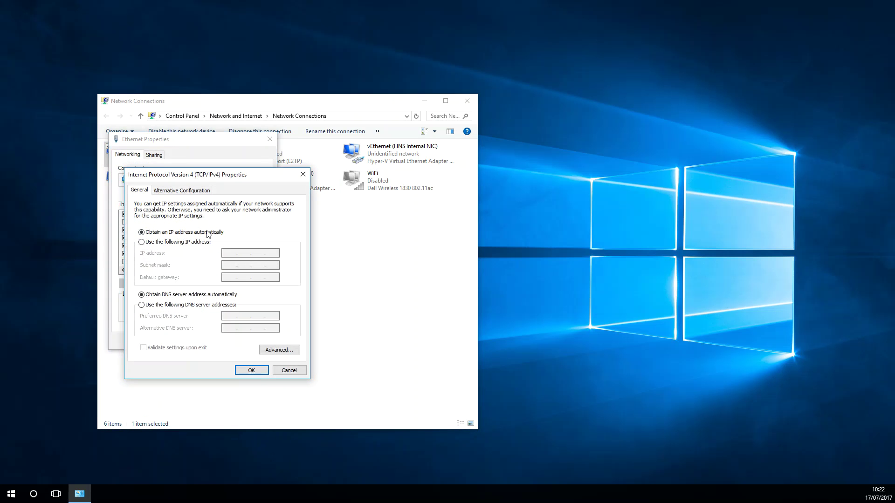
left_click(196, 242)
left_click(224, 255)
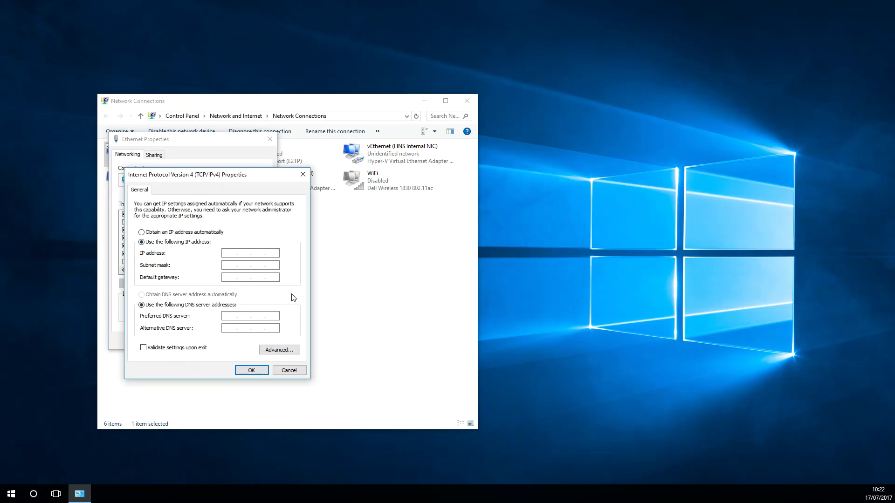
type("192.168.1.10")
key("Tab")
left_click(254, 372)
left_click(220, 341)
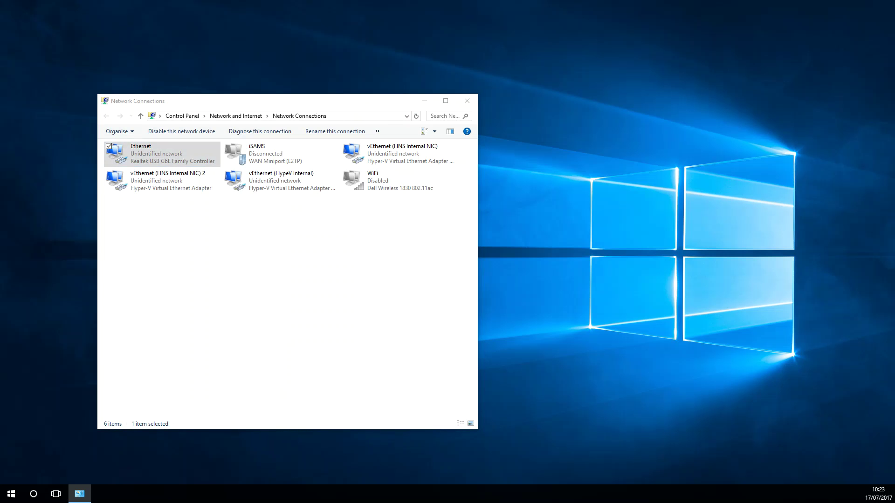
Load 192.168.1.1 in Chrome and proceed past the certificate warning to the EdgeMAX login.
type("192.168.2")
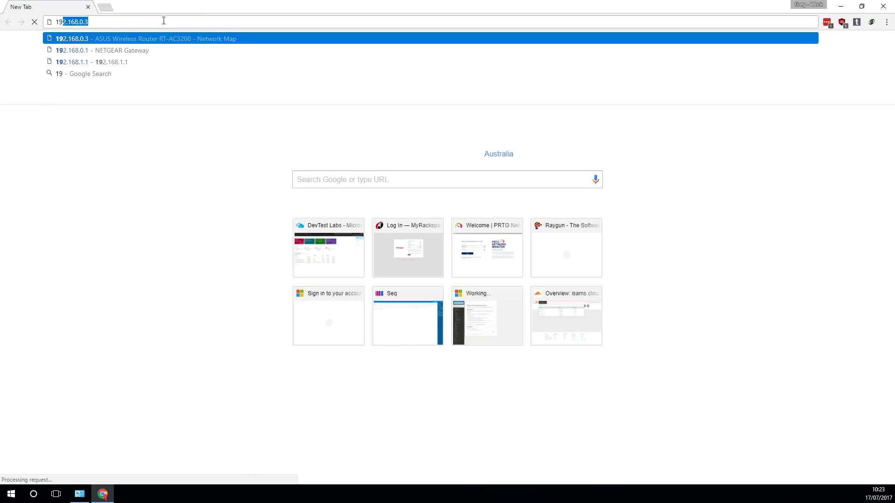
key("BackSpace")
key("BackSpace")
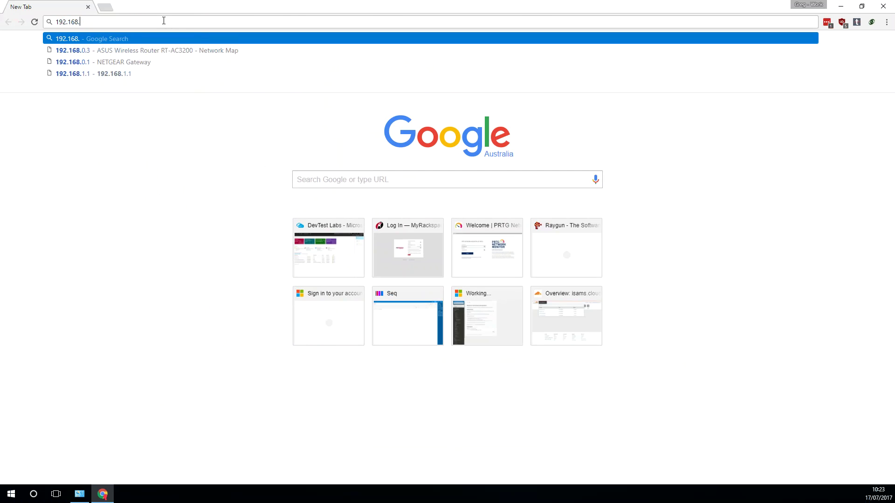
type("1.1")
key("Return")
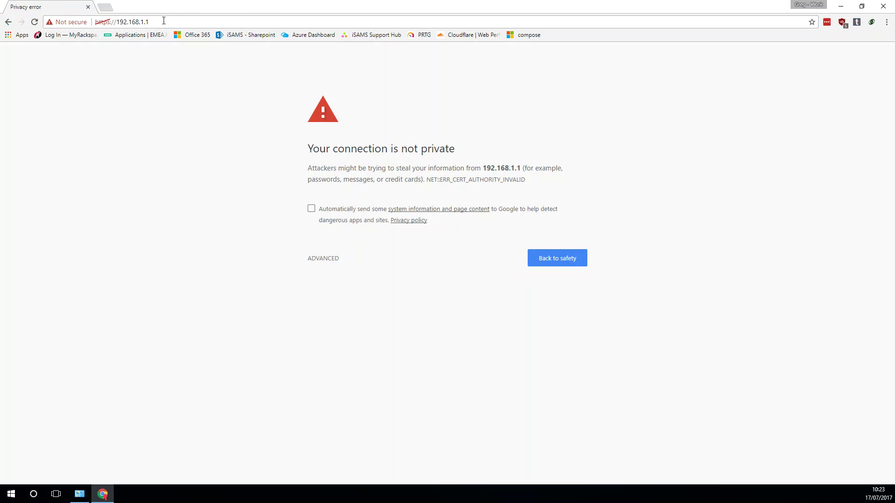
left_click(326, 259)
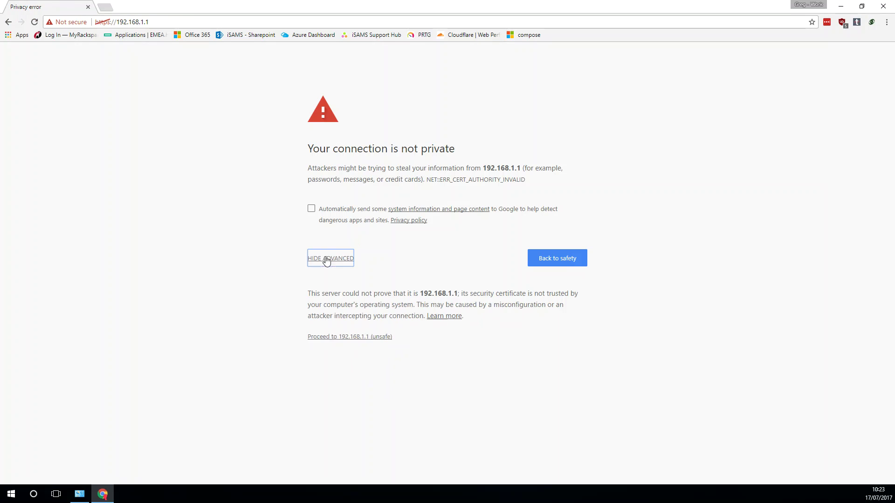
left_click(342, 337)
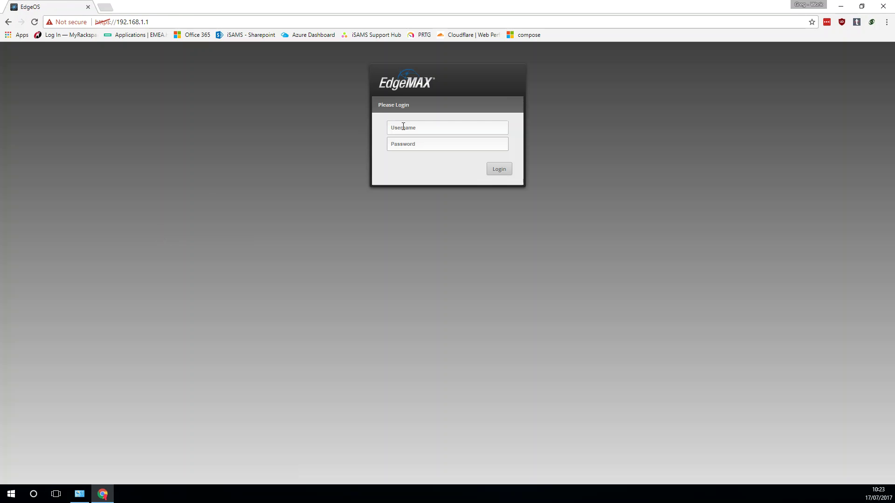
Sign in to EdgeOS with the default username and password.
left_click(417, 127)
type("ubnt")
left_click(418, 145)
type("ubnt")
left_click(496, 168)
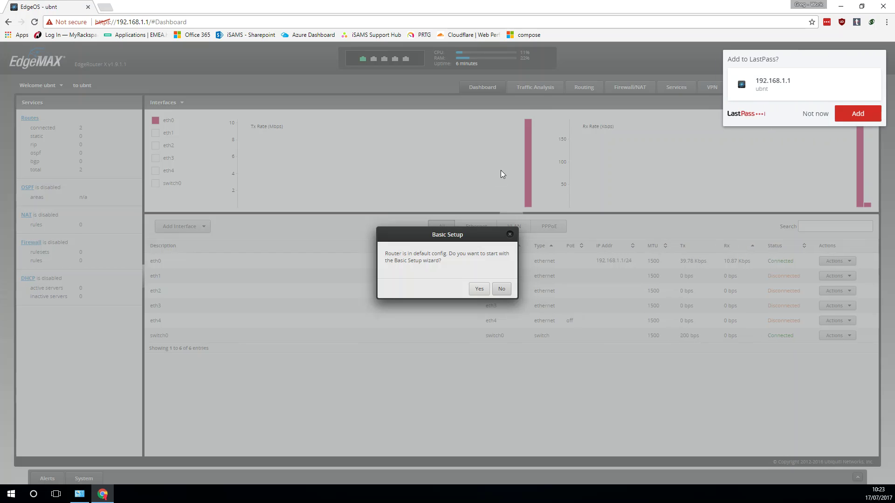
Dismiss the password-save offer and error banner, and decline the Basic Setup wizard.
left_click(815, 114)
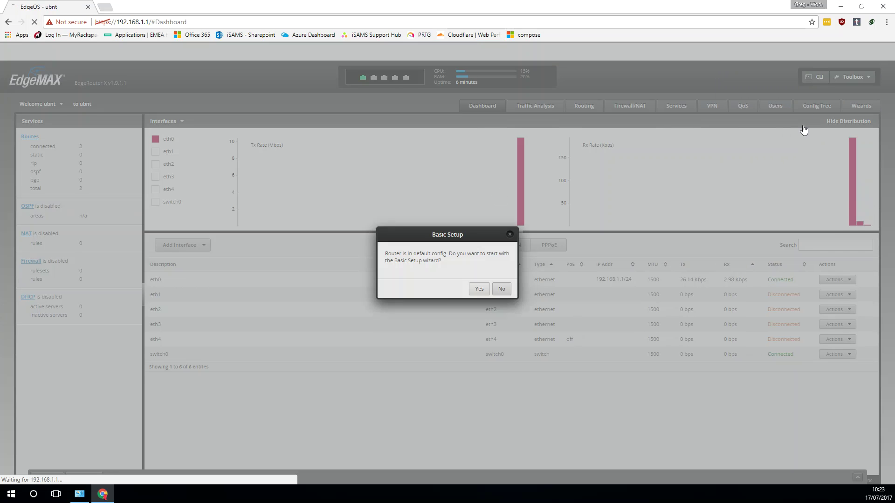
left_click(880, 51)
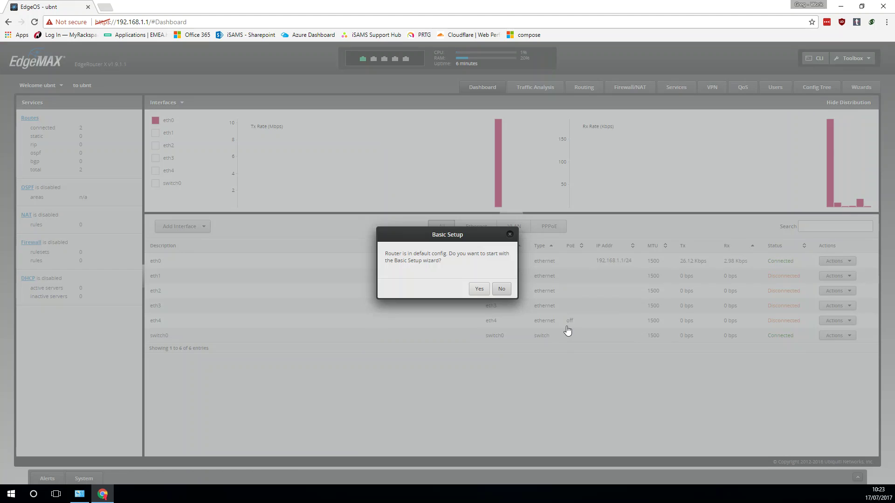
left_click(501, 289)
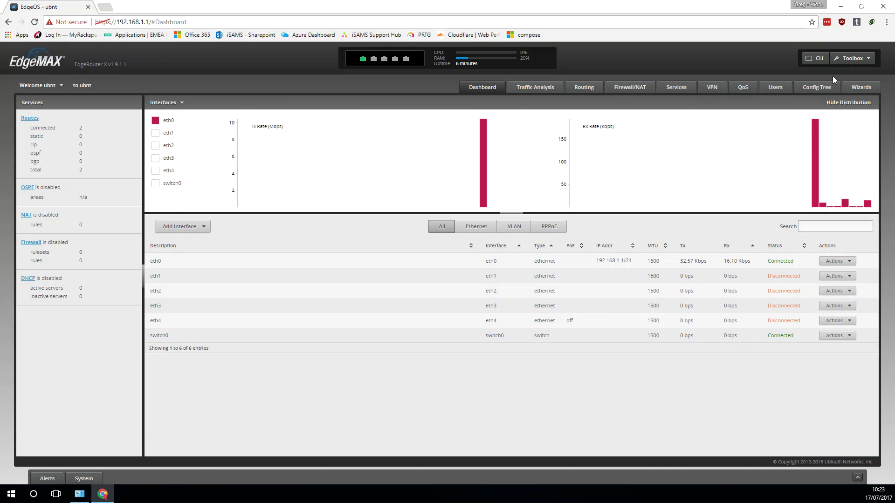
Start the WAN+2LAN2 wizard, allow a second LAN, and set eth1 to 192.168.4.1.
left_click(861, 89)
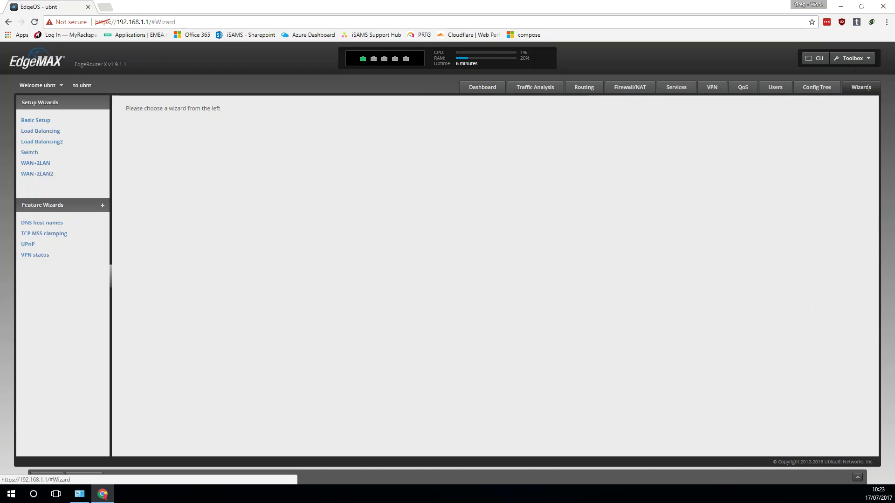
left_click(31, 178)
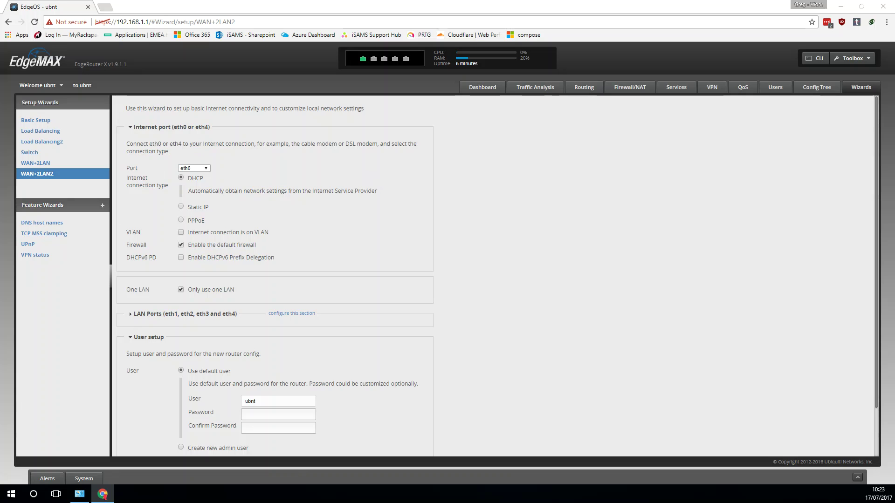
left_click(220, 289)
left_click(291, 313)
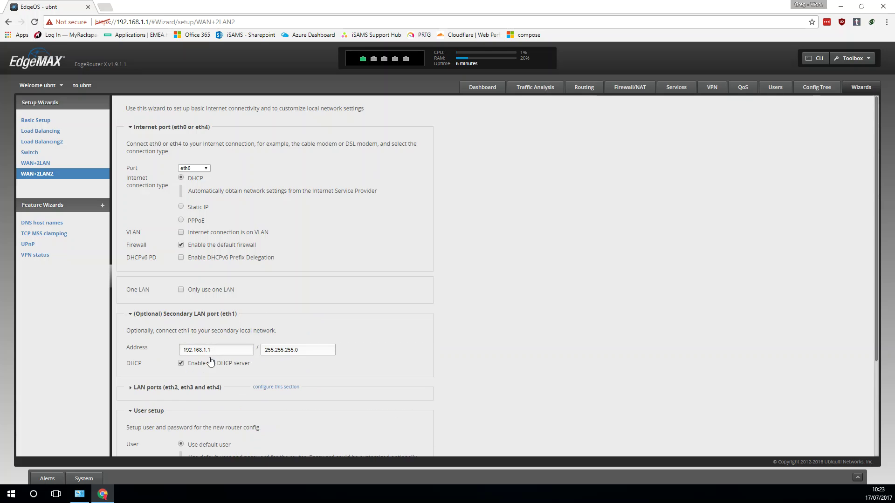
left_click(273, 388)
scroll(326, 358, "down", 1)
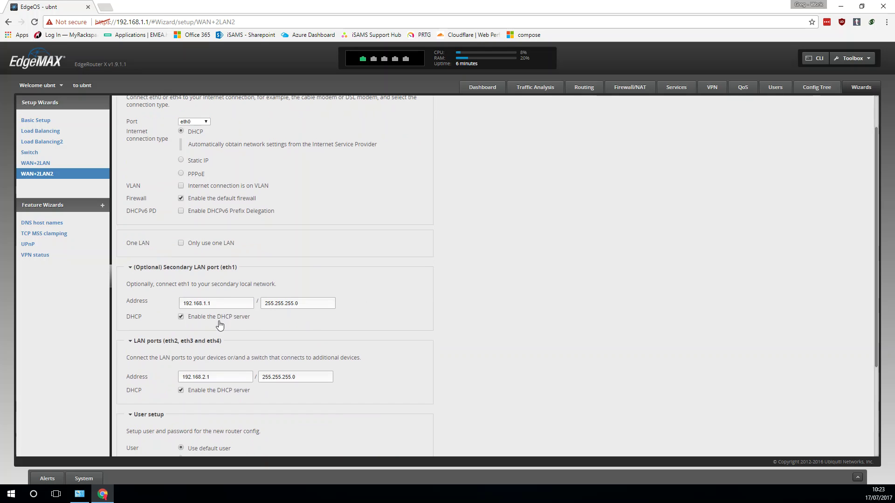
left_click(231, 303)
Set the eth2–eth4 LAN address to 192.168.3.1, keep existing users, and apply the wizard.
scroll(380, 333, "down", 1)
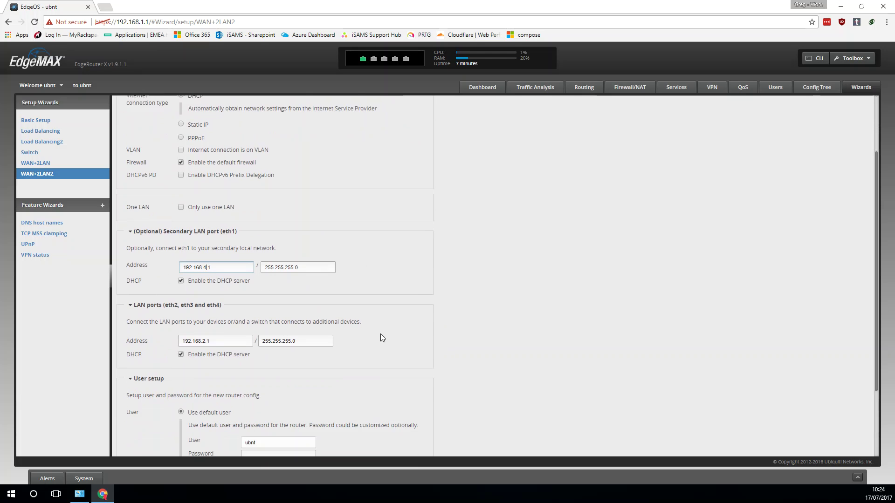
left_click(202, 330)
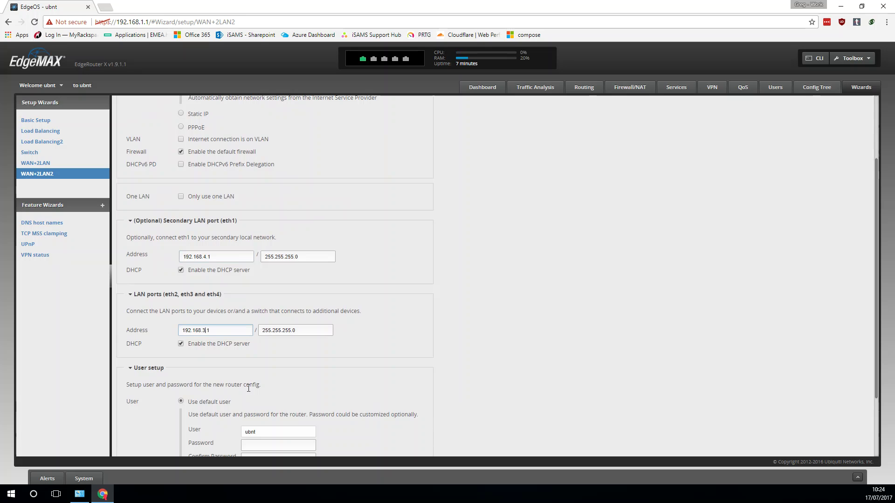
key("Delete")
type("3")
scroll(440, 330, "down", 1)
scroll(357, 382, "down", 1)
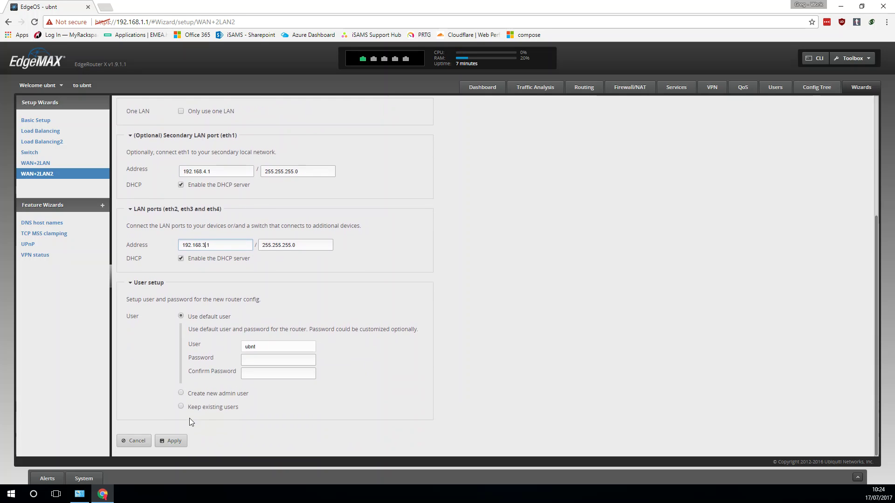
left_click(200, 409)
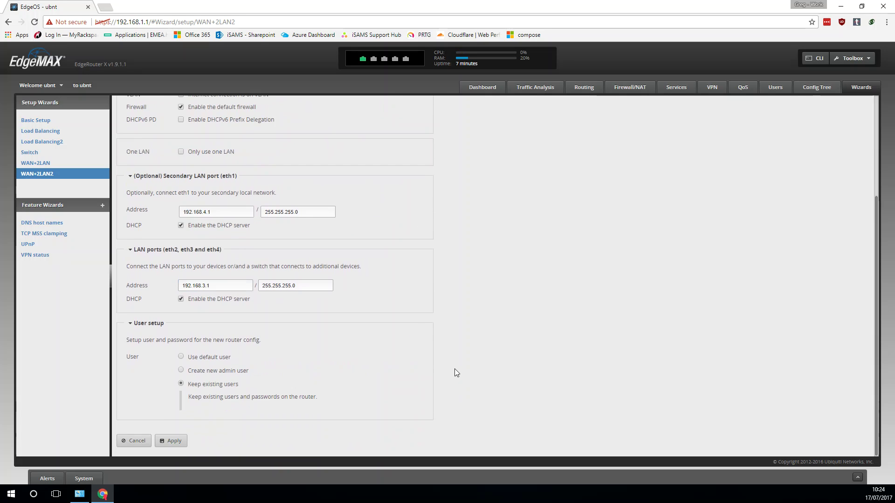
scroll(452, 369, "up", 3)
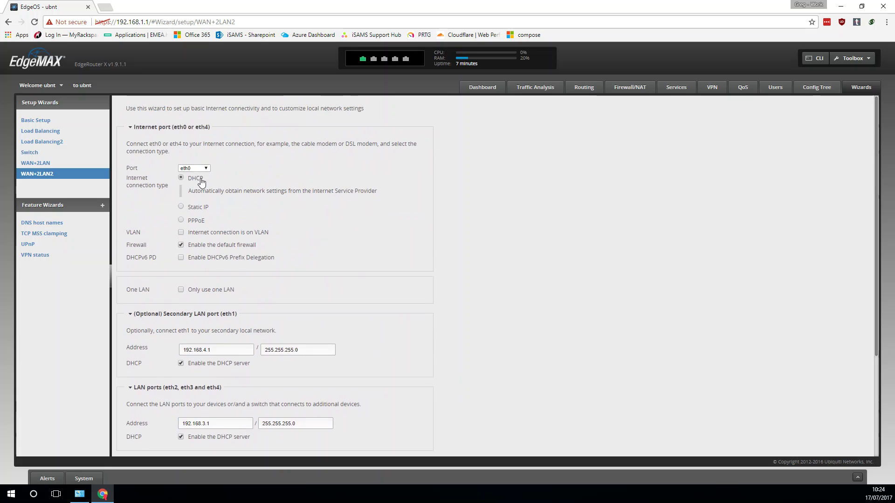
scroll(277, 304, "down", 1)
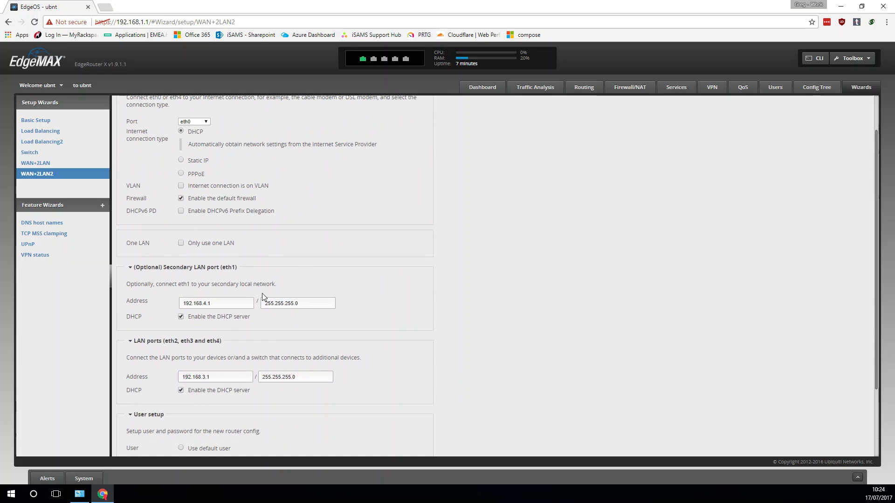
scroll(308, 219, "down", 2)
left_click(179, 441)
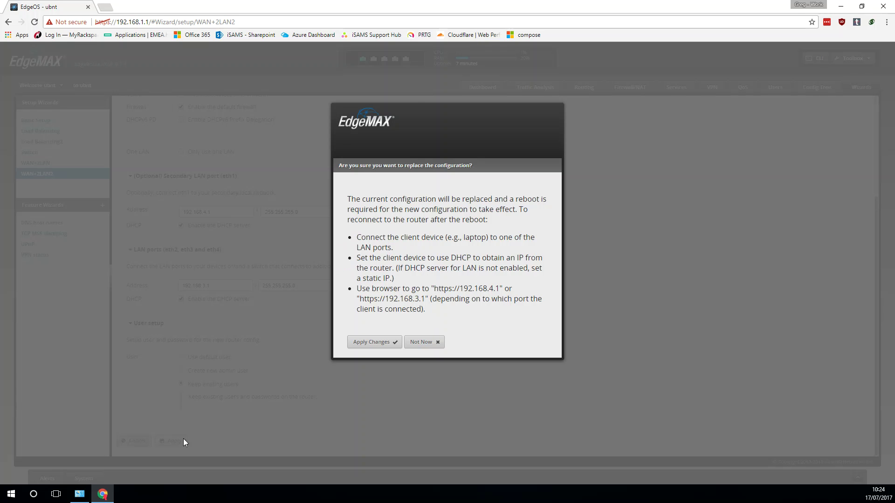
Confirm replacing the router configuration and reboot the router with it.
left_click(379, 342)
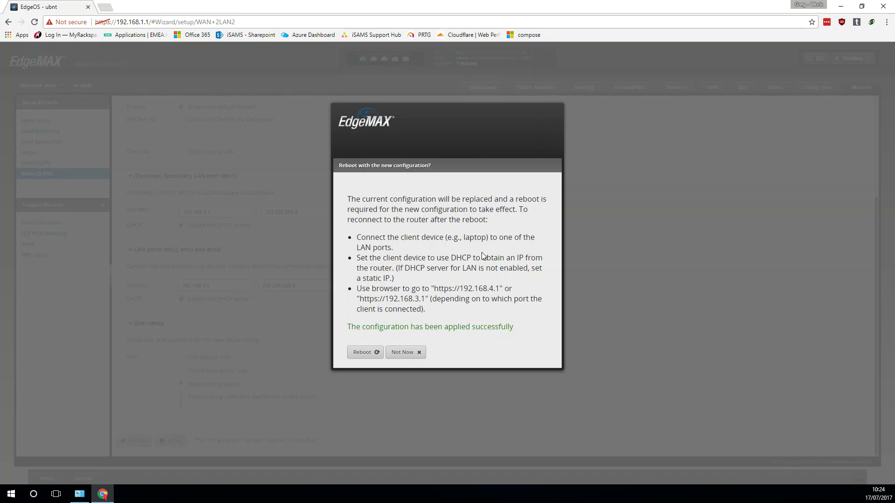
left_click(373, 354)
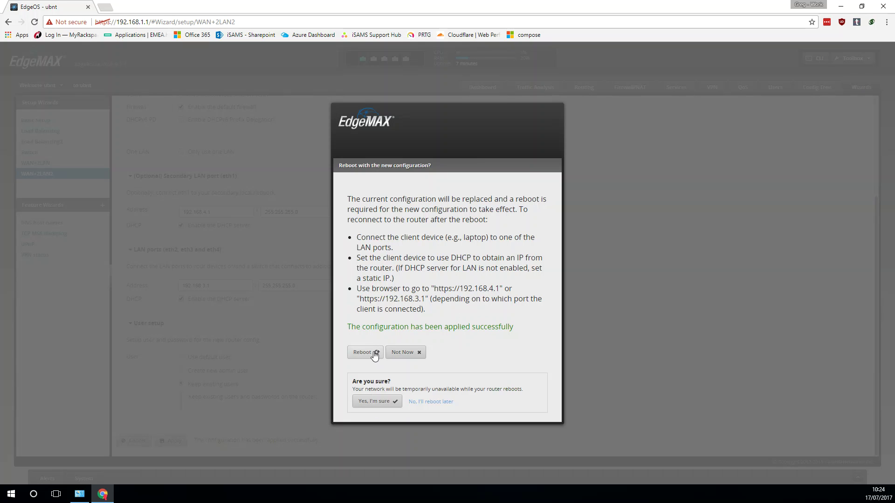
left_click(376, 400)
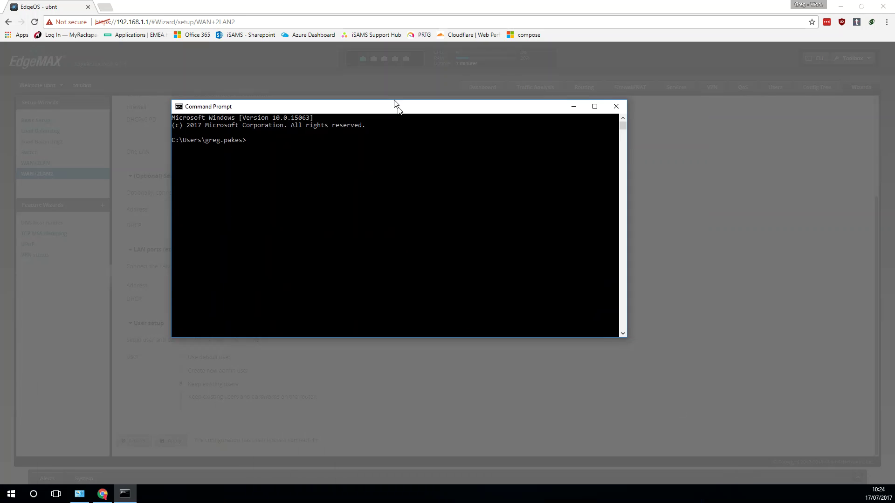
Run ipconfig in Command Prompt to check the Ethernet adapter's current address.
left_click_drag(395, 104, 334, 123)
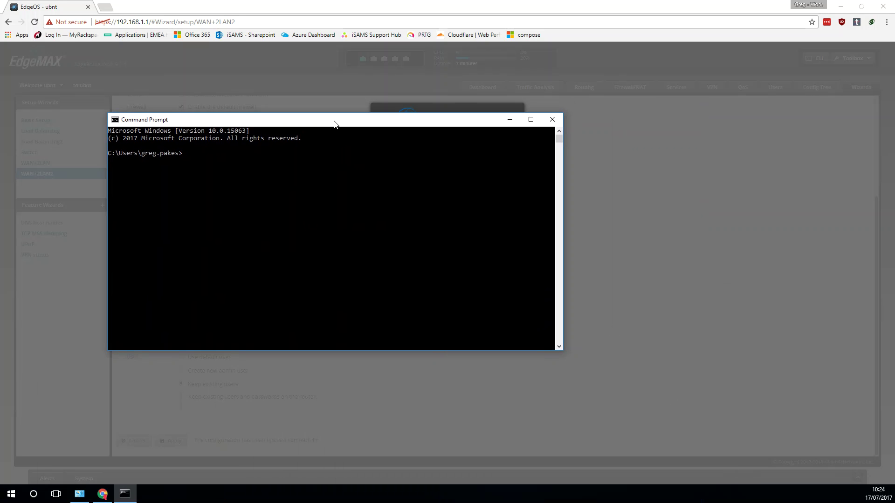
type("ipcofnig")
key("BackSpace")
key("BackSpace")
key("BackSpace")
key("BackSpace")
type("nfig")
key("Return")
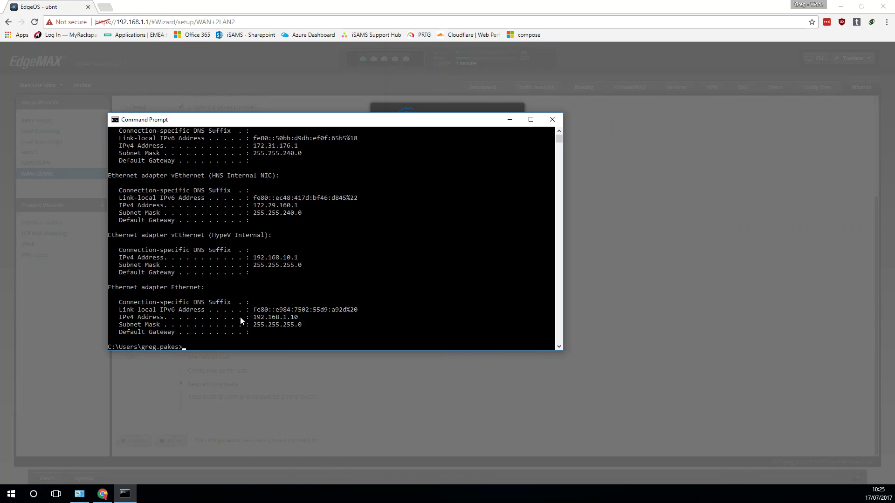
Switch Ethernet's IPv4 from static 192.168.1.10 to automatic IP and DNS via DHCP.
left_click(79, 494)
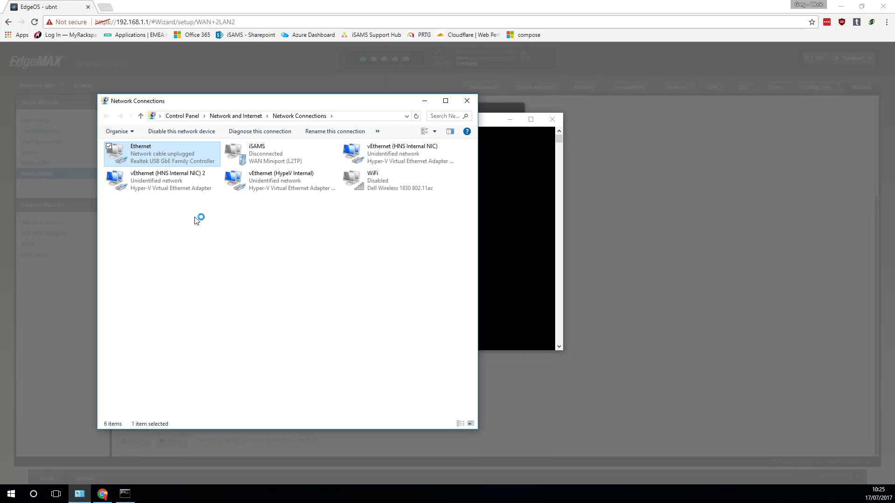
right_click(135, 156)
left_click(86, 245)
left_click(198, 239)
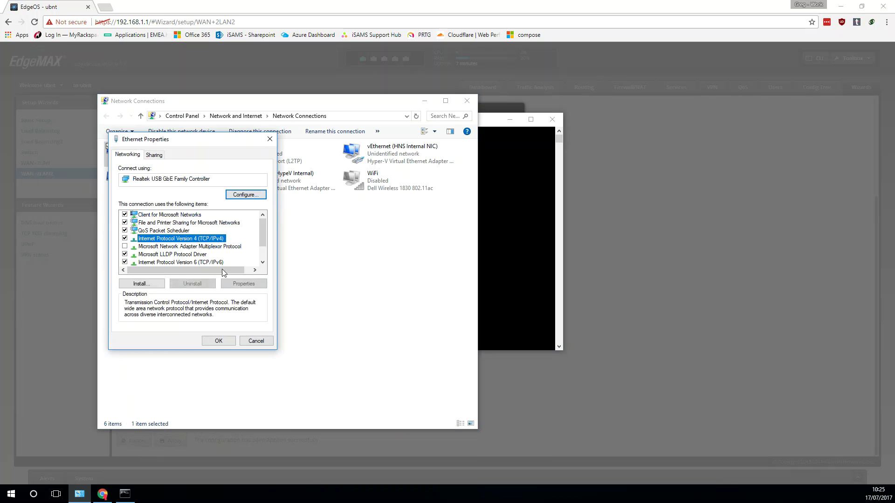
left_click(240, 284)
left_click(174, 233)
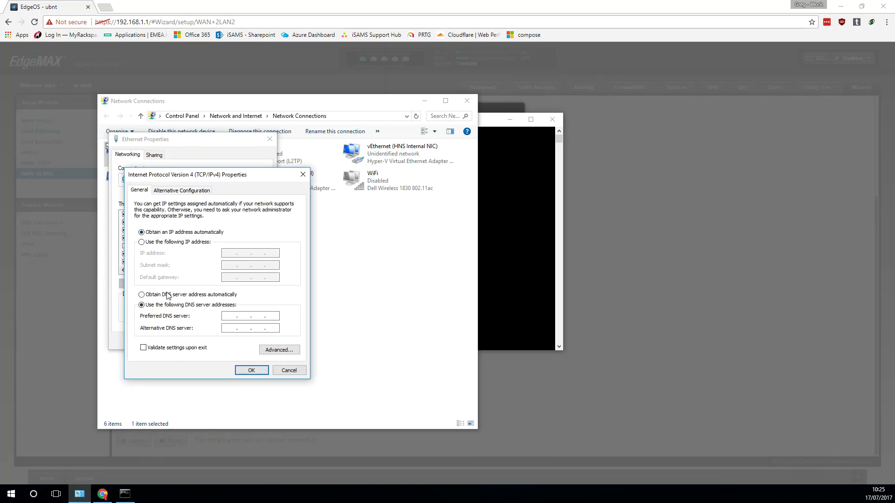
left_click(165, 296)
left_click(250, 369)
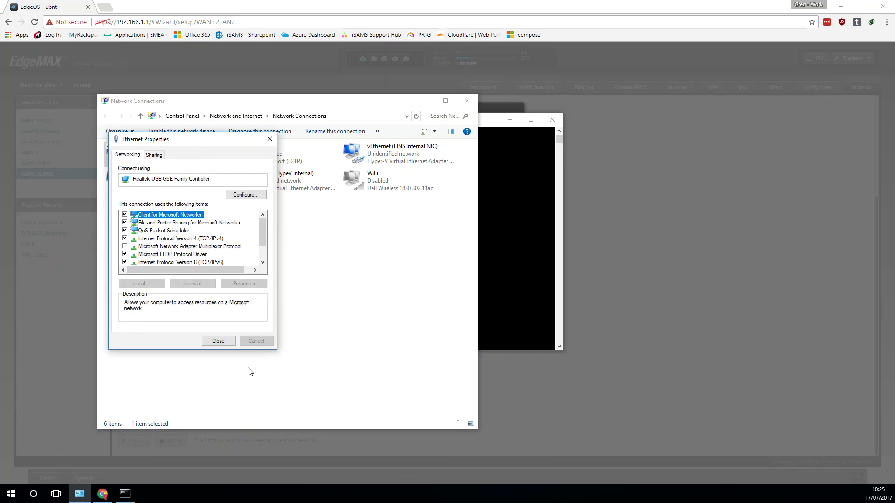
left_click(220, 343)
left_click(487, 281)
Re-run ipconfig repeatedly while waiting for Ethernet to receive a DHCP address.
type("ipconfig")
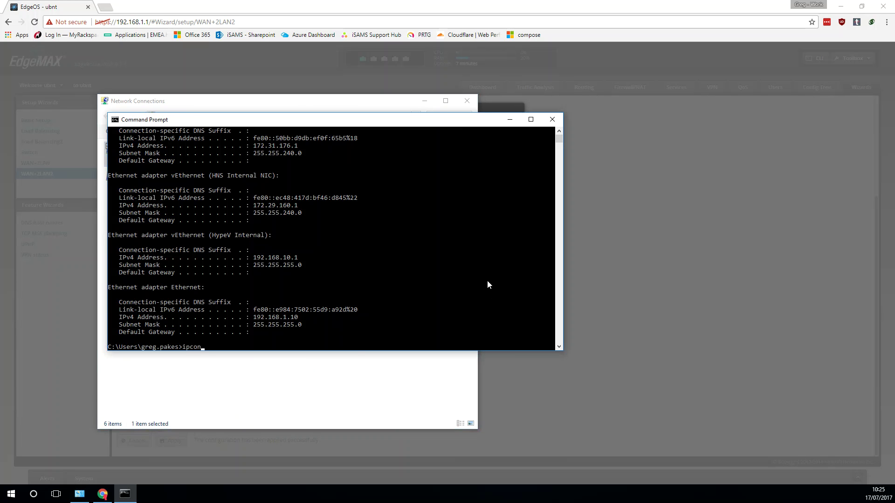
key("Return")
key("Up")
key("Escape")
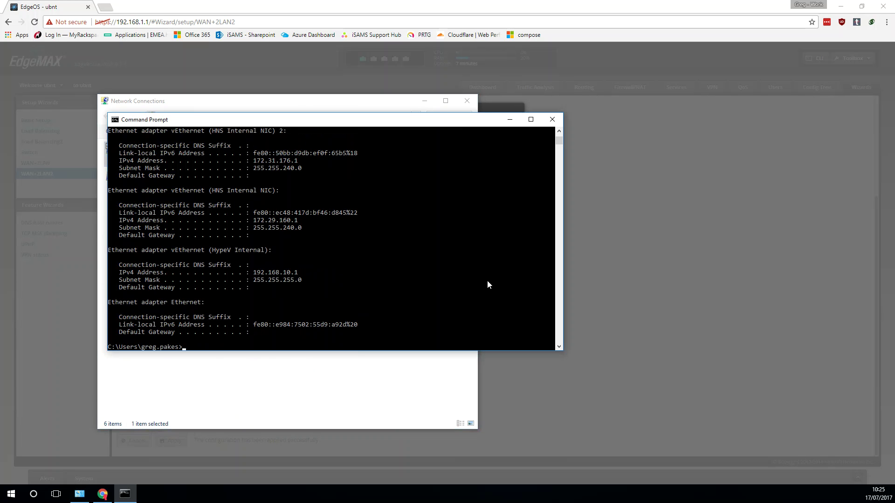
key("Up")
key("Return")
left_click_drag(388, 124, 607, 134)
key("Up")
key("Return")
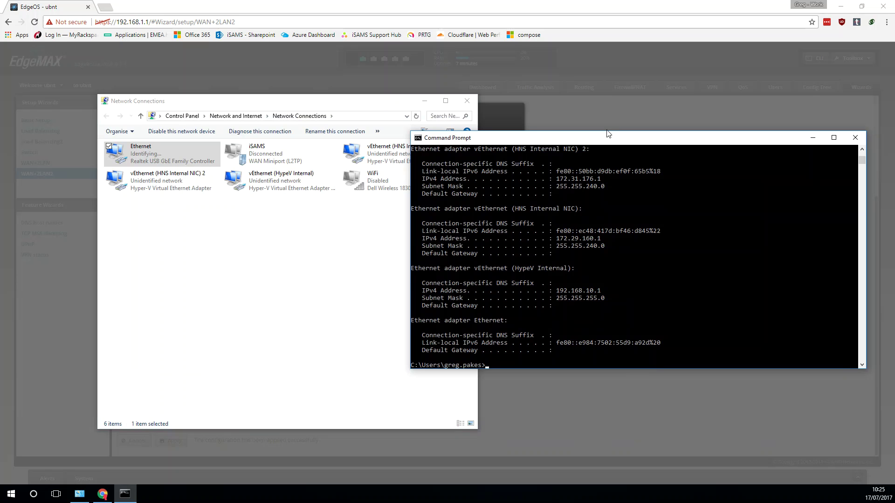
Keep re-running ipconfig until Ethernet shows 192.168.4.38, gateway 192.168.4.1, then minimize Command Prompt.
left_click(425, 101)
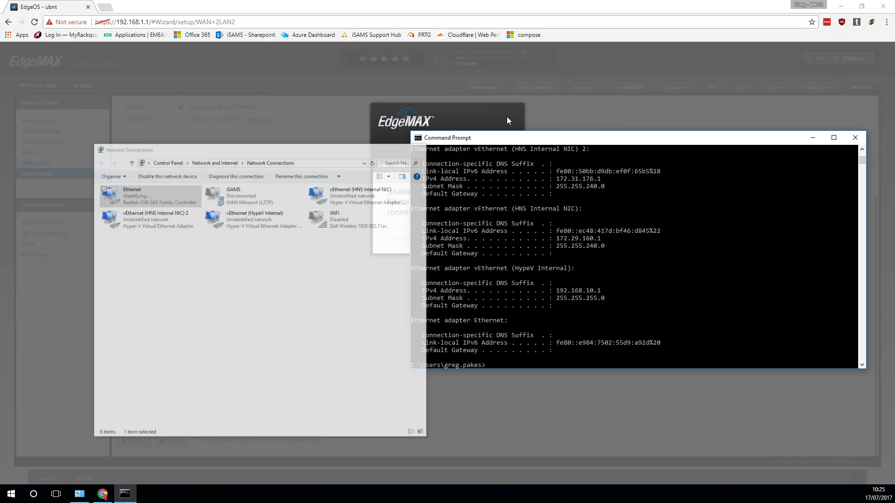
left_click_drag(507, 138, 526, 168)
key("Up")
key("Return")
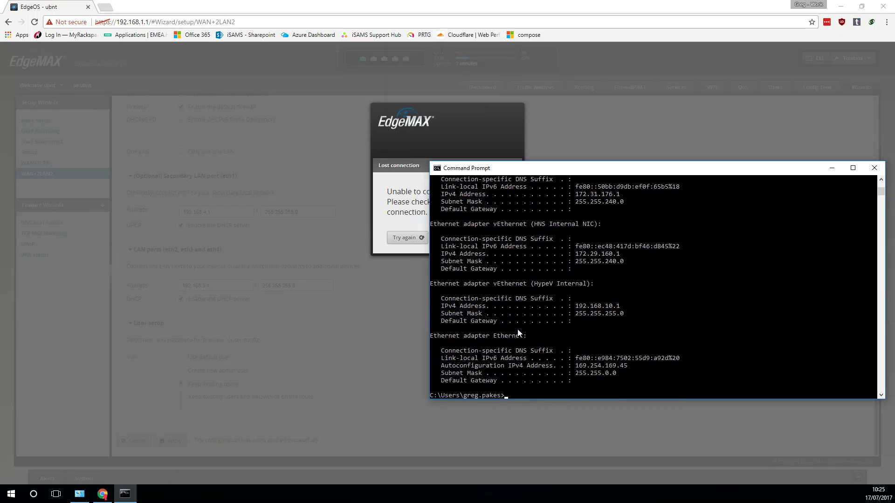
key("Up")
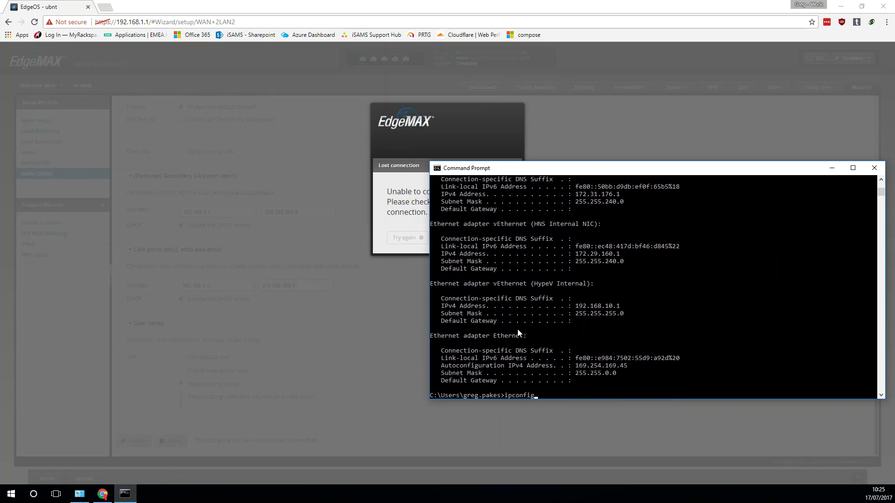
key("Escape")
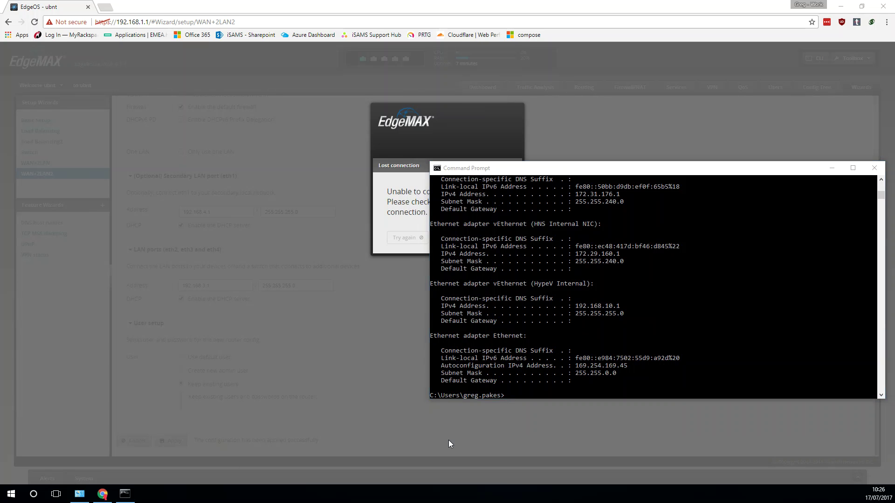
left_click(519, 362)
key("Up")
key("Return")
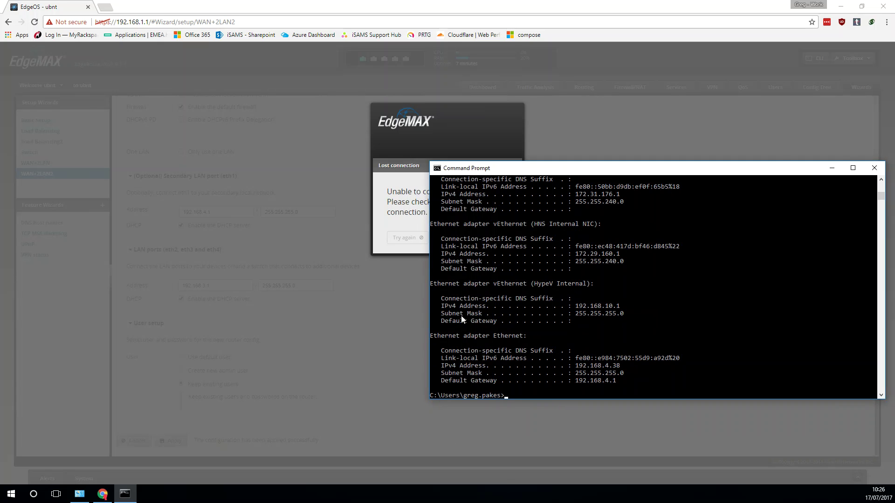
left_click(834, 167)
Load 192.168.4.1 in Chrome and proceed past the certificate warning.
left_click(136, 25)
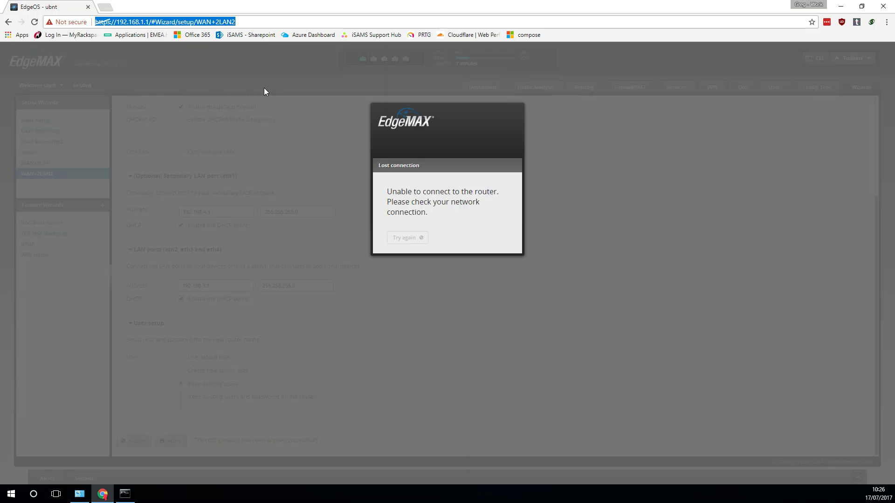
type("192.168.1")
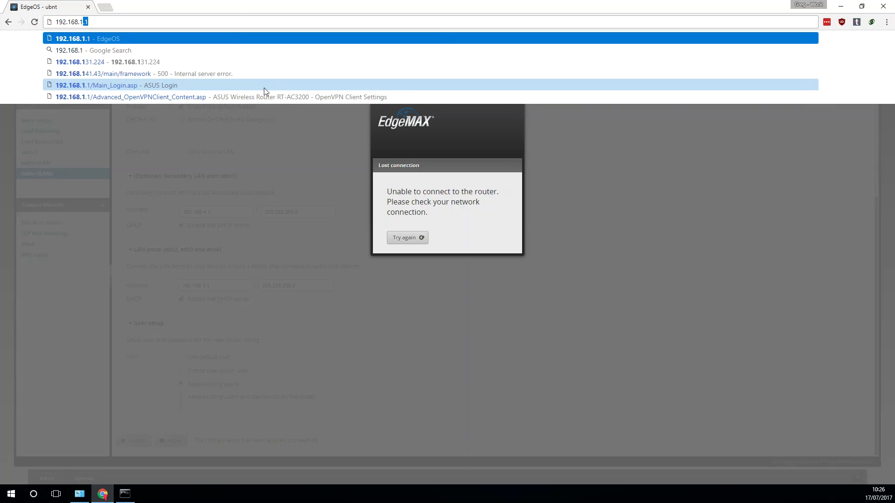
key("Delete")
key("BackSpace")
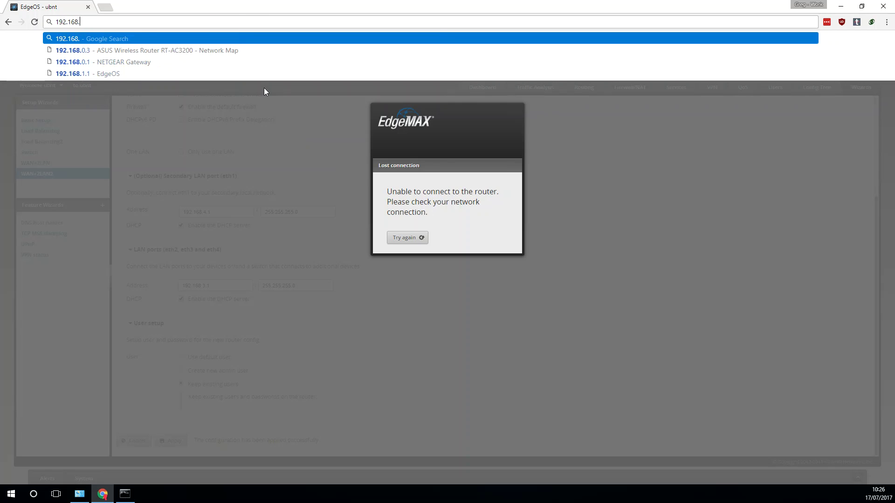
type("4")
key("Delete")
type(".1")
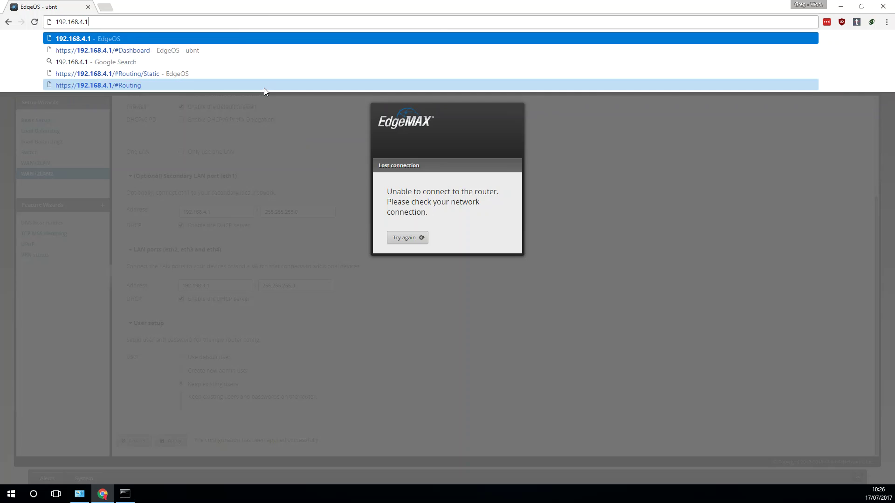
key("Return")
left_click(326, 259)
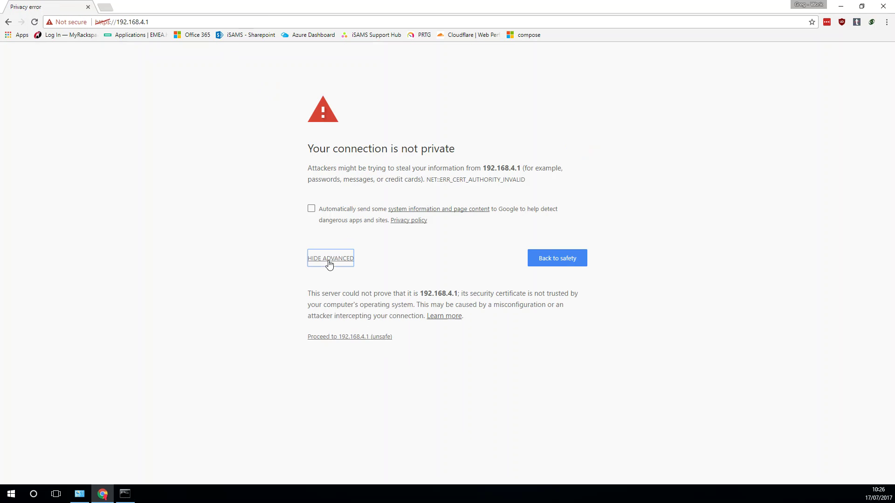
left_click(343, 338)
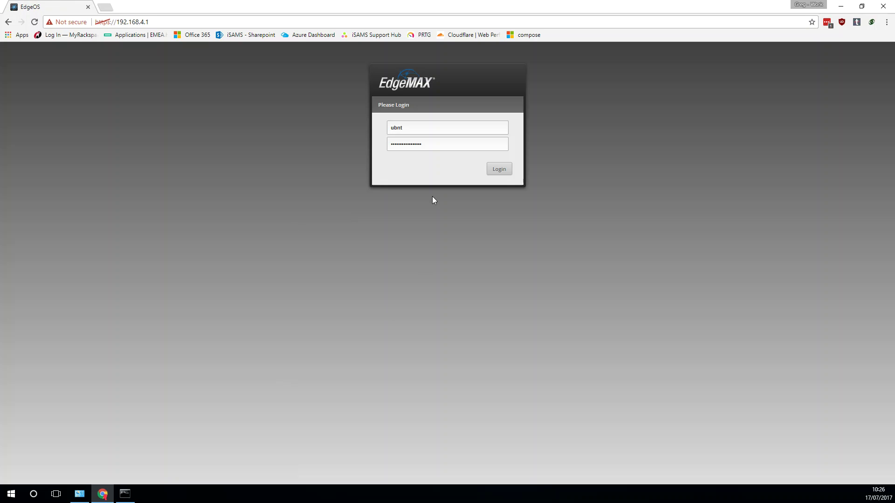
Log in to EdgeOS, entering the router password.
left_click(505, 169)
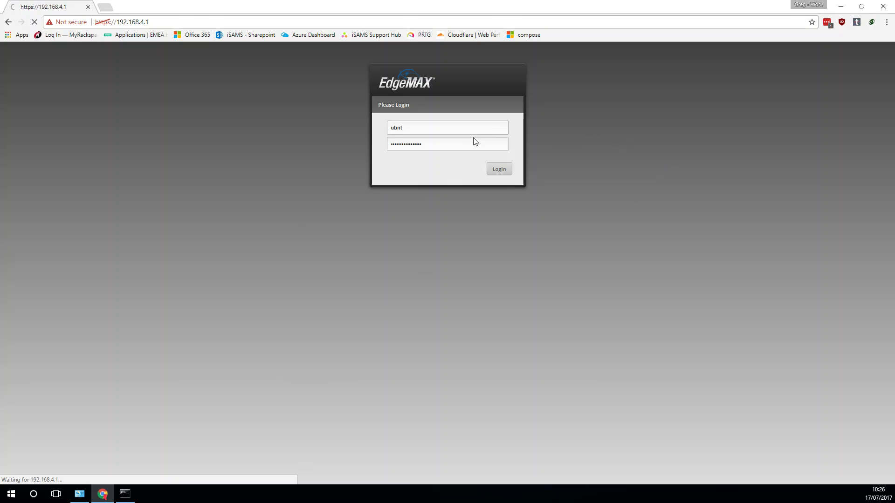
type("ubnt")
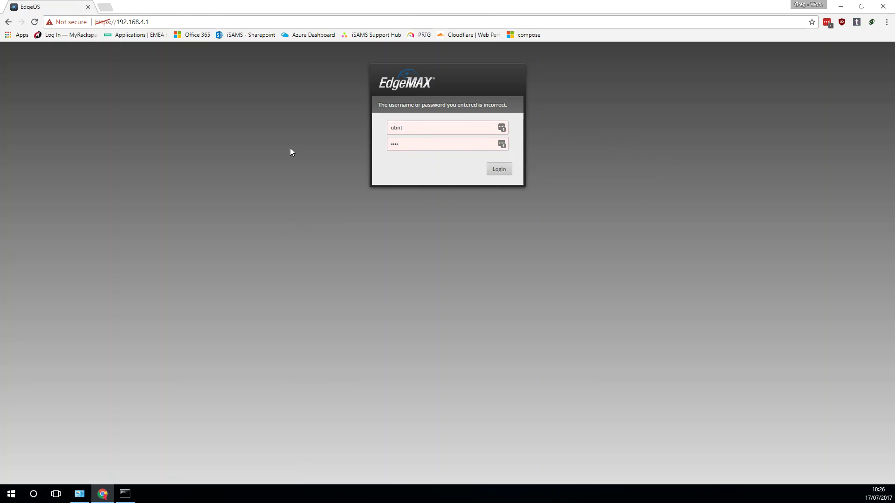
key("Return")
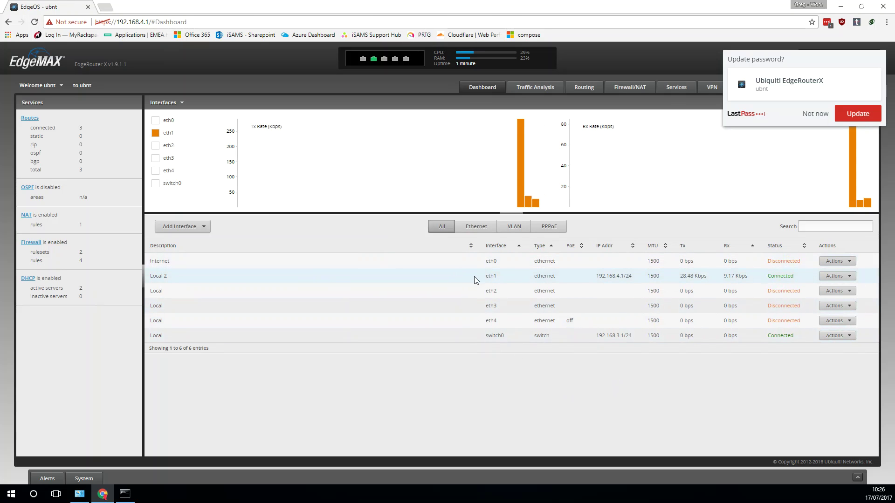
Check eth1 at 192.168.4.1/24 and switch0 at 192.168.3.1/24, then decline saving the password.
double_click(491, 261)
double_click(160, 261)
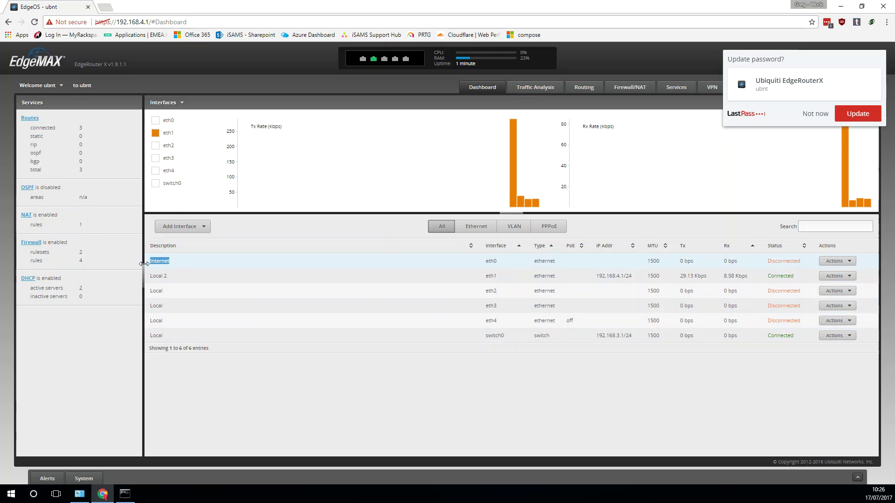
left_click_drag(144, 264, 172, 266)
left_click(164, 265)
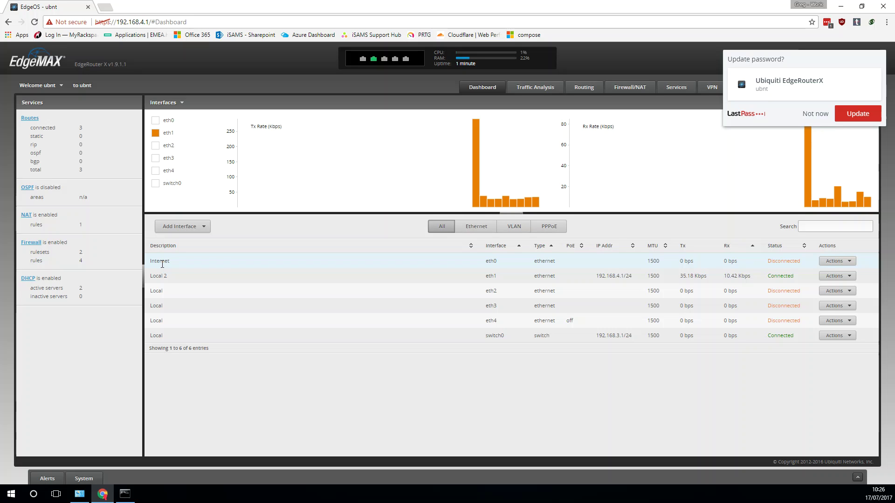
left_click_drag(598, 276, 638, 282)
triple_click(636, 281)
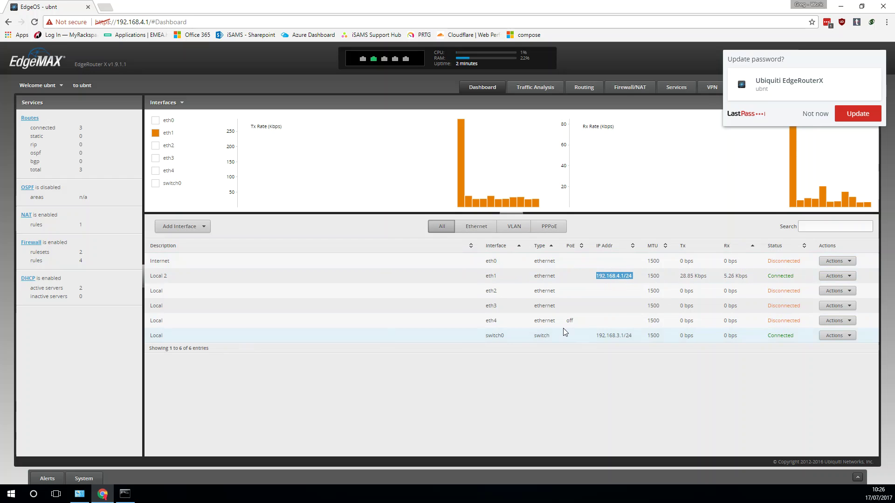
left_click(485, 293)
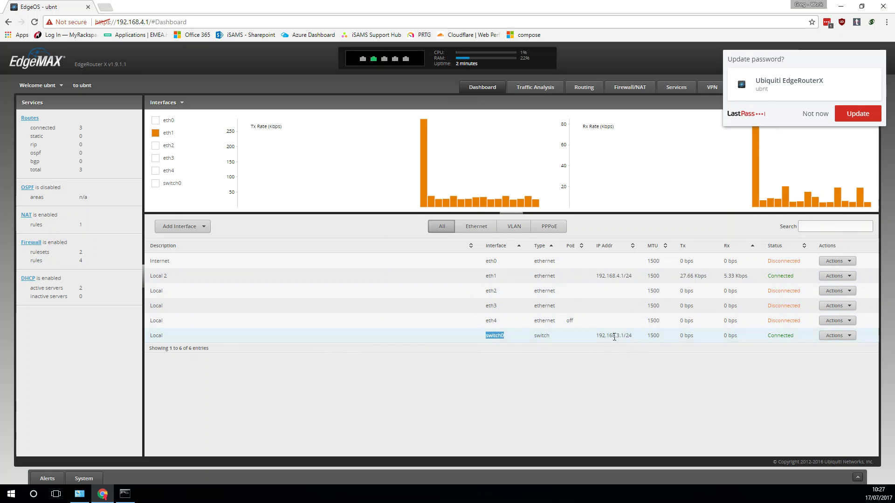
left_click_drag(615, 337, 633, 336)
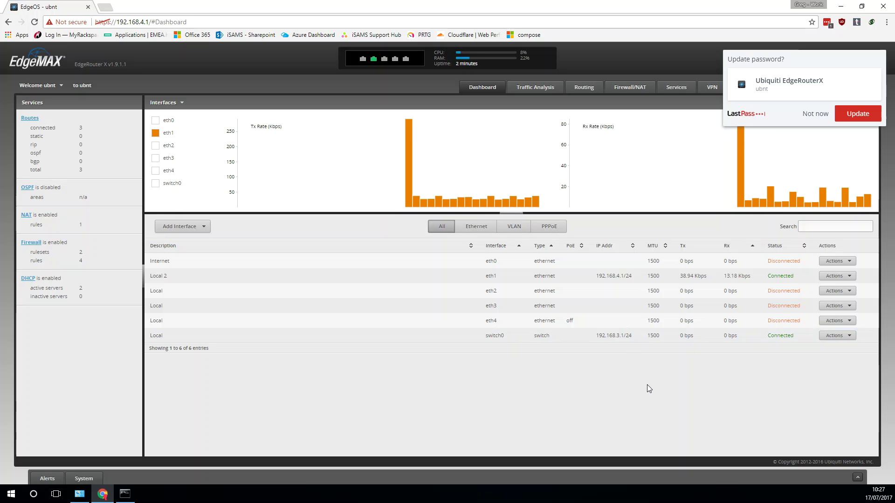
left_click(815, 114)
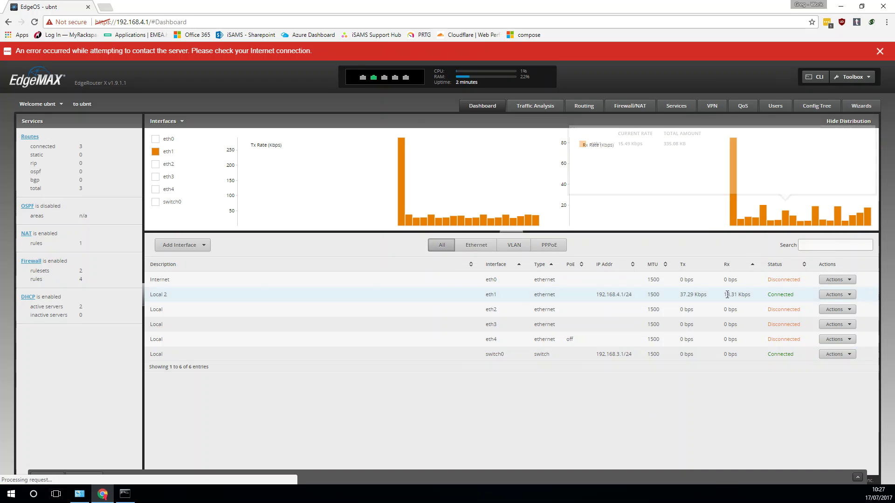